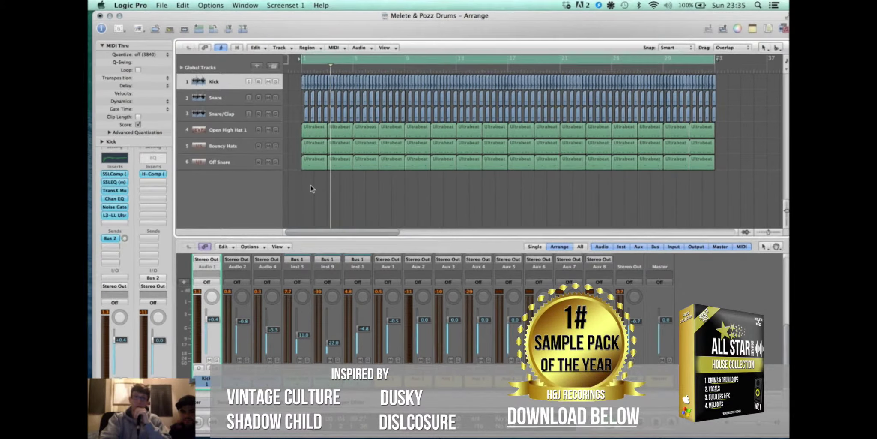
# Start playback of the six-track drum arrangement from the cycle start
pyautogui.press('space')
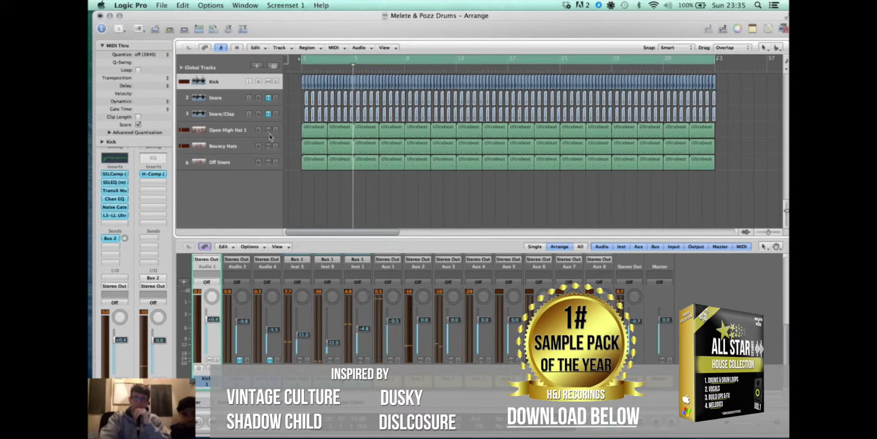
# Mute the Snare through Off Snare tracks so the Kick plays alone, then restart playback
pyautogui.moveTo(268, 98); pyautogui.dragTo(274, 166)
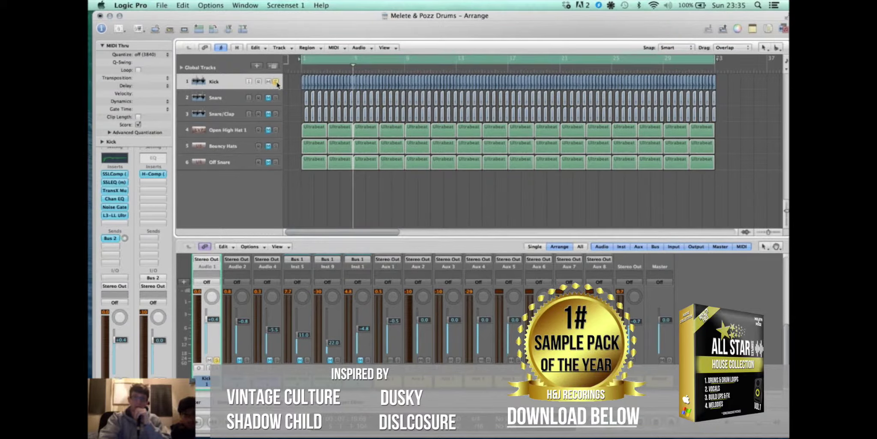
pyautogui.press('space')
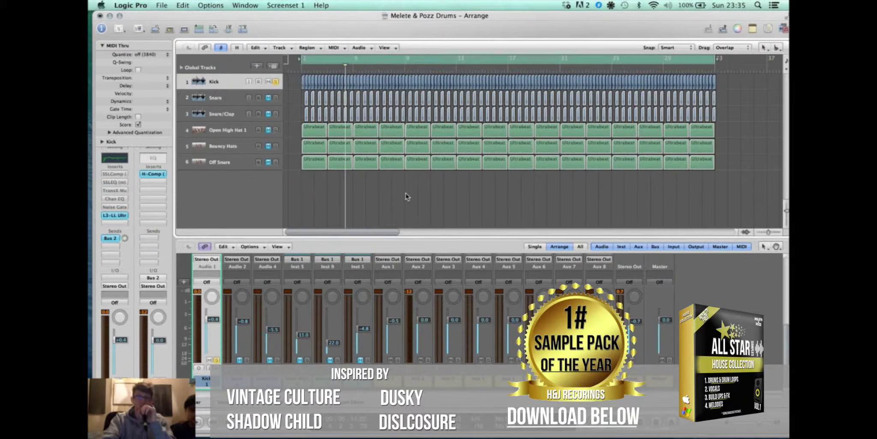
pyautogui.press('space')
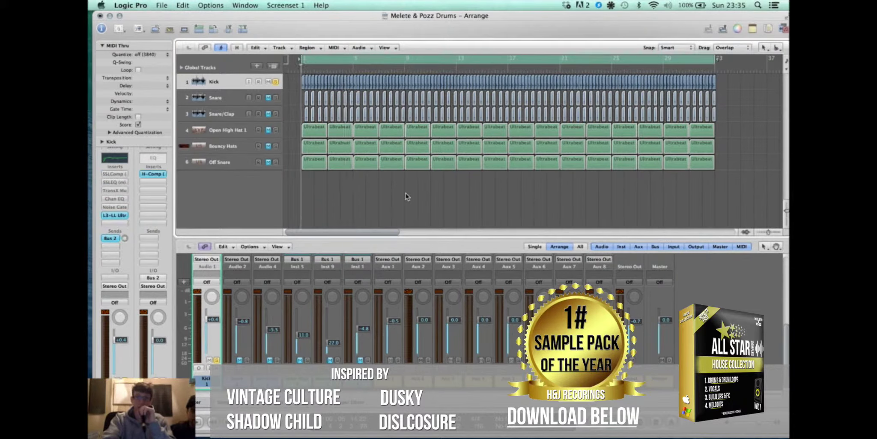
# Enable the Kick's SSLComp, move its release off Auto to a fixed time, and A/B it with Bypass
pyautogui.click(114, 174)
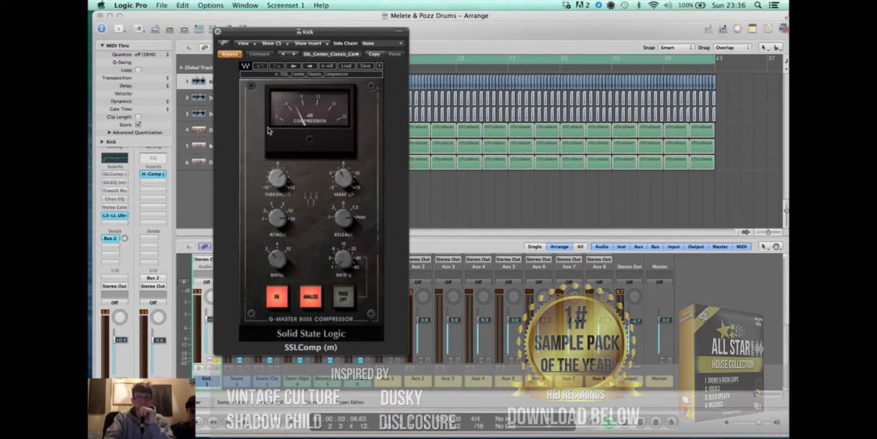
pyautogui.click(238, 53)
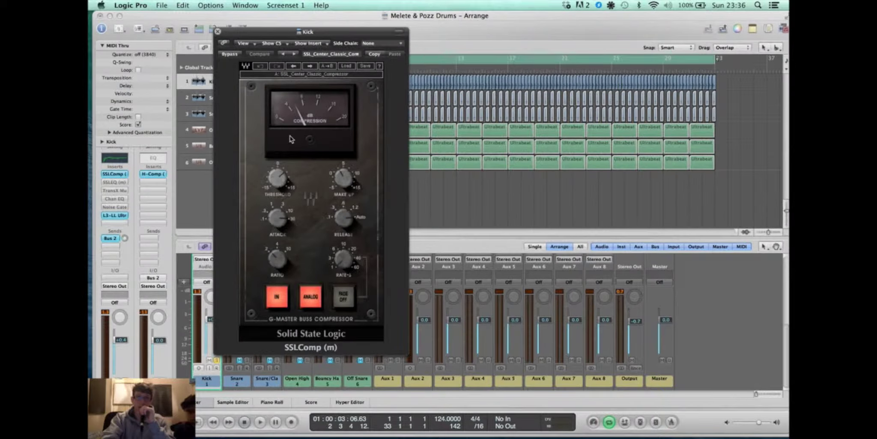
pyautogui.press('space')
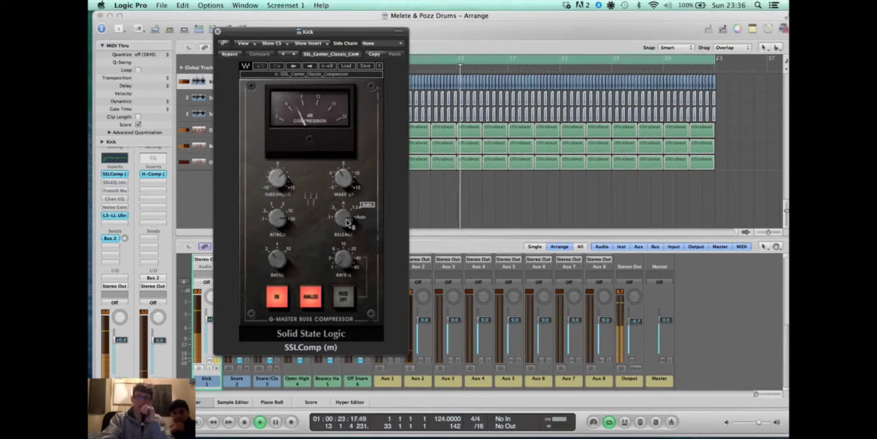
pyautogui.moveTo(346, 219); pyautogui.dragTo(347, 214)
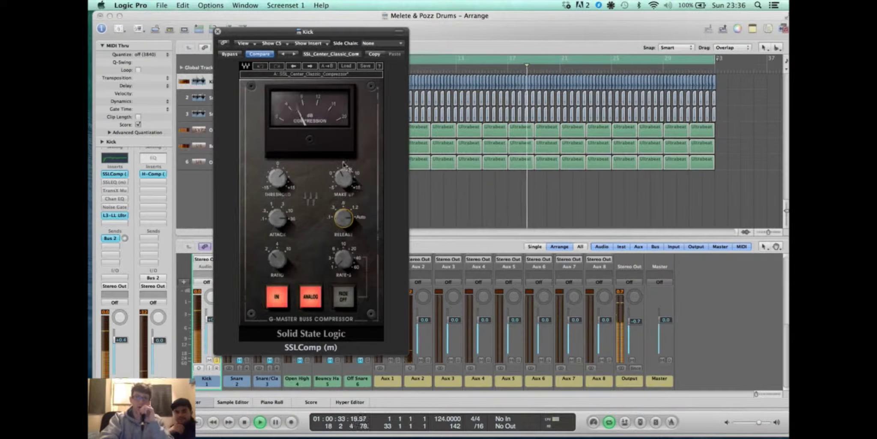
pyautogui.click(227, 55)
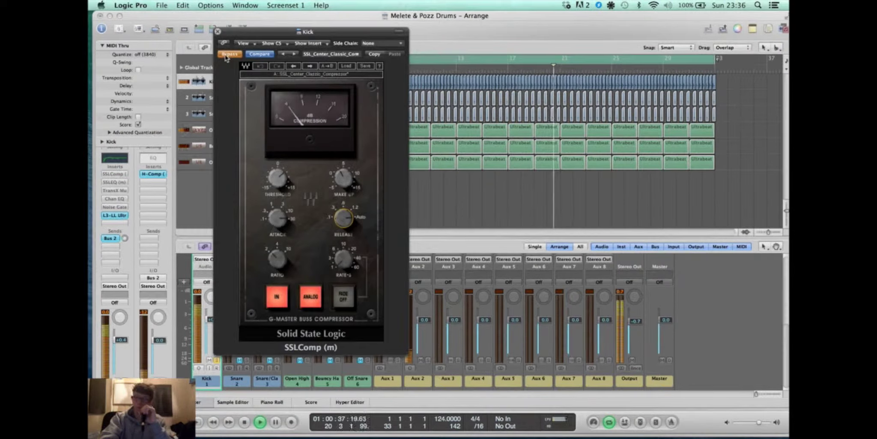
pyautogui.click(227, 54)
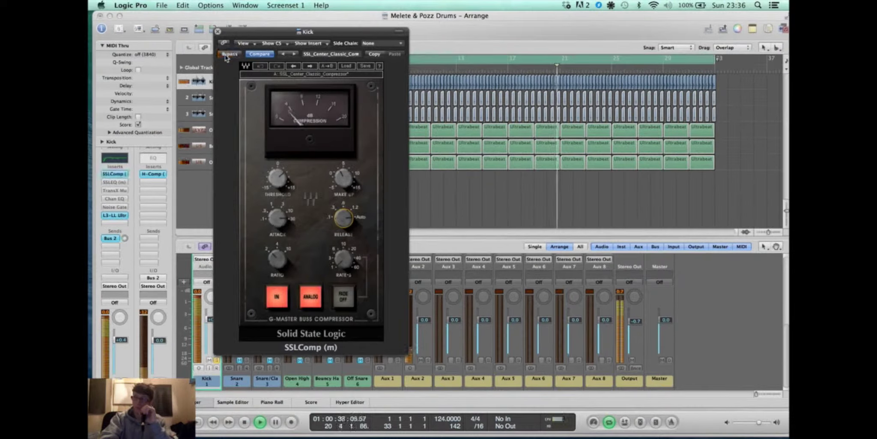
pyautogui.click(218, 32)
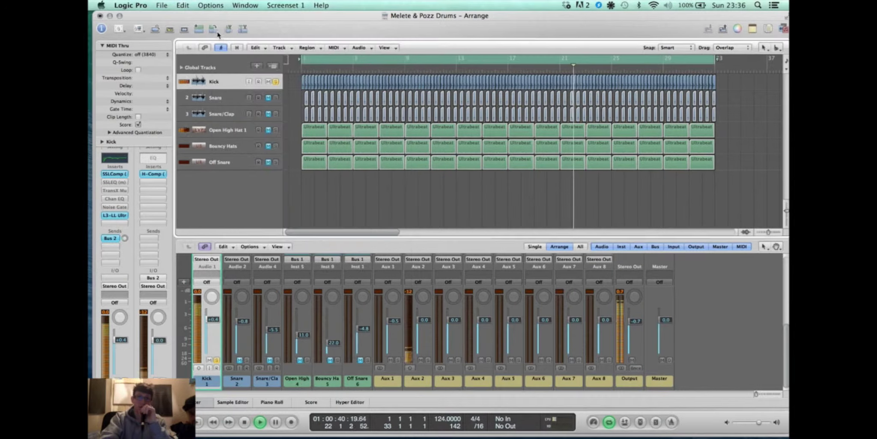
# Take the Kick's SSLEQ out of bypass and turn its low-frequency band knob
pyautogui.click(114, 183)
pyautogui.click(128, 63)
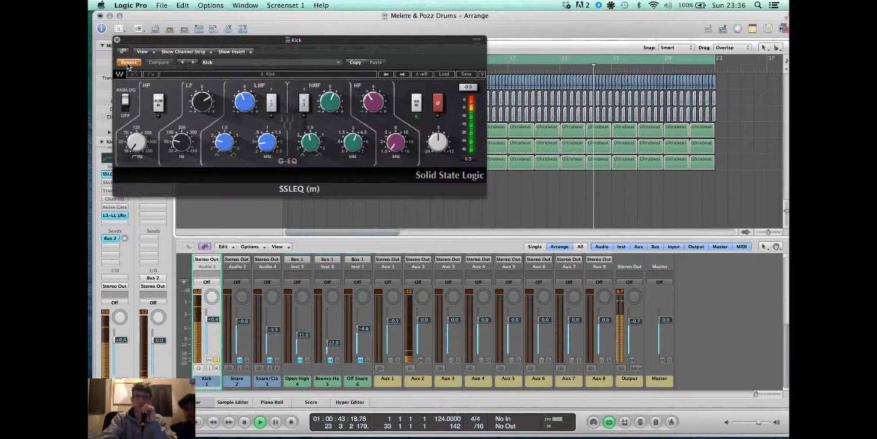
pyautogui.click(128, 62)
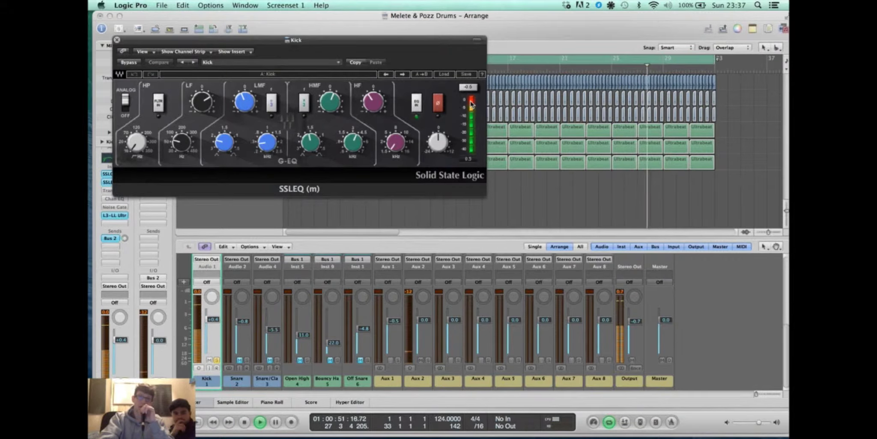
pyautogui.moveTo(471, 104); pyautogui.dragTo(462, 122)
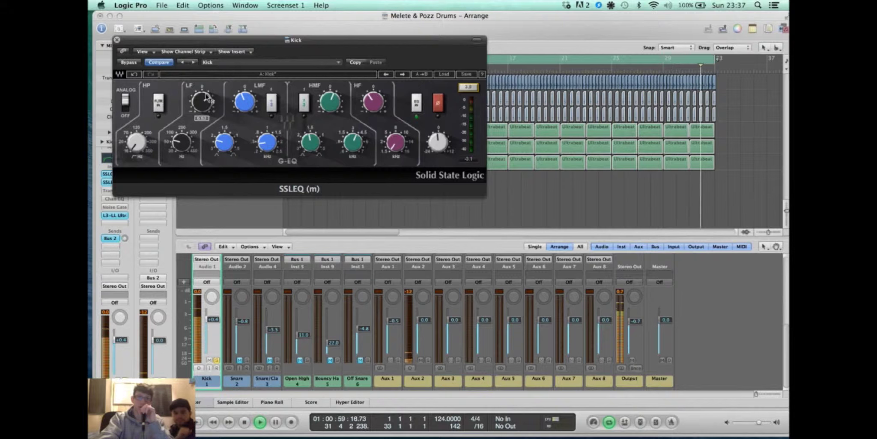
pyautogui.moveTo(330, 104)
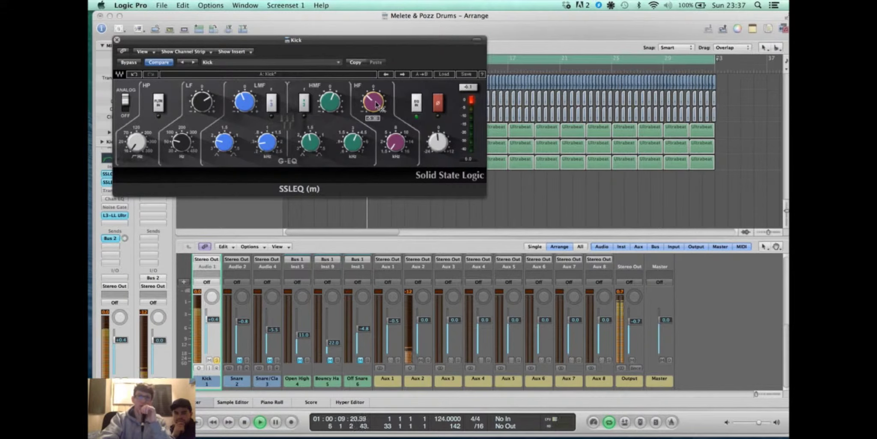
pyautogui.click(116, 41)
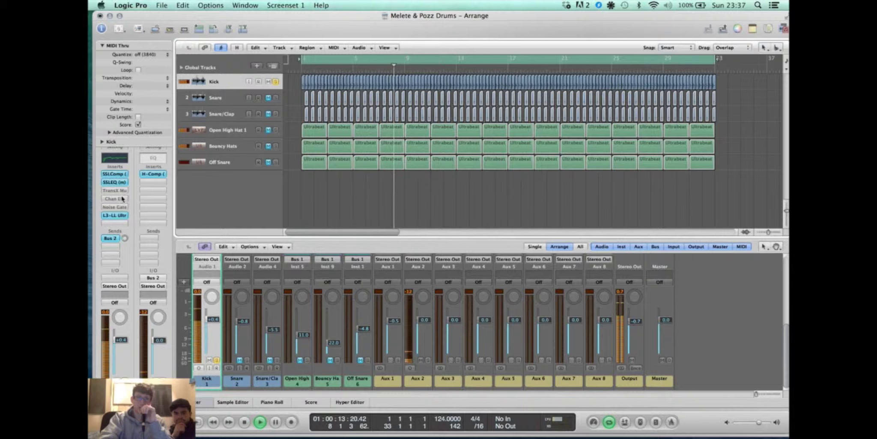
# Take the Kick's TransX Multi transient shaper out of bypass
pyautogui.click(124, 191)
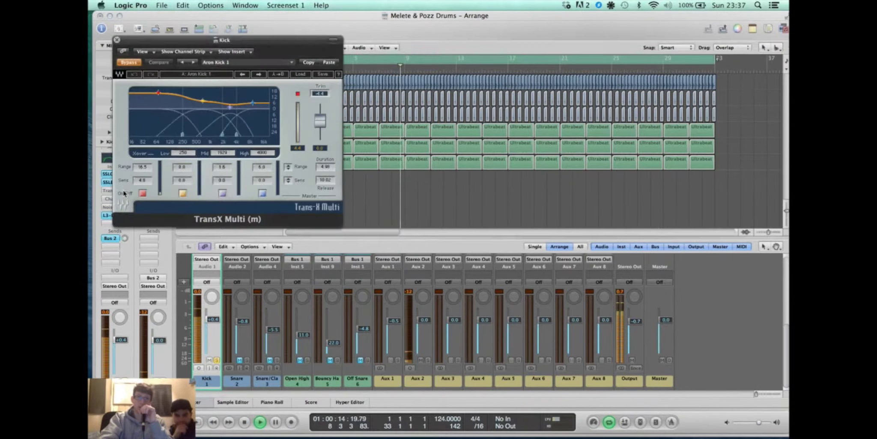
pyautogui.click(133, 64)
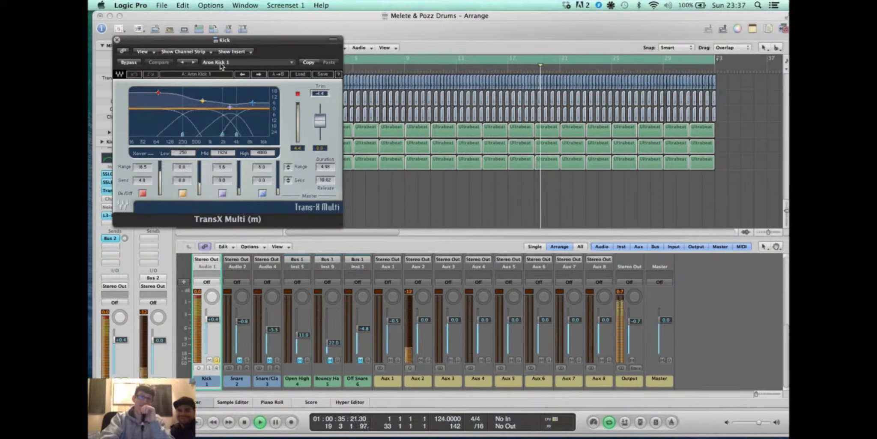
pyautogui.click(116, 41)
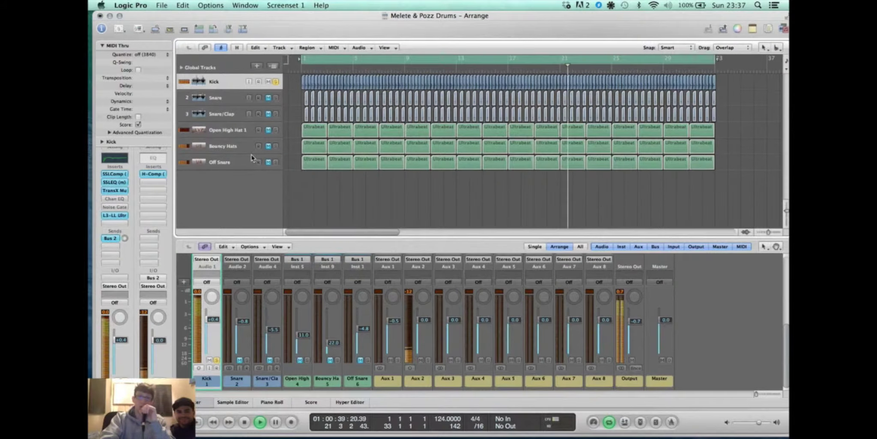
# Enable the Kick's Channel EQ: +5 dB at 140 Hz, cuts at 275 Hz and 1340 Hz
pyautogui.click(118, 200)
pyautogui.click(134, 64)
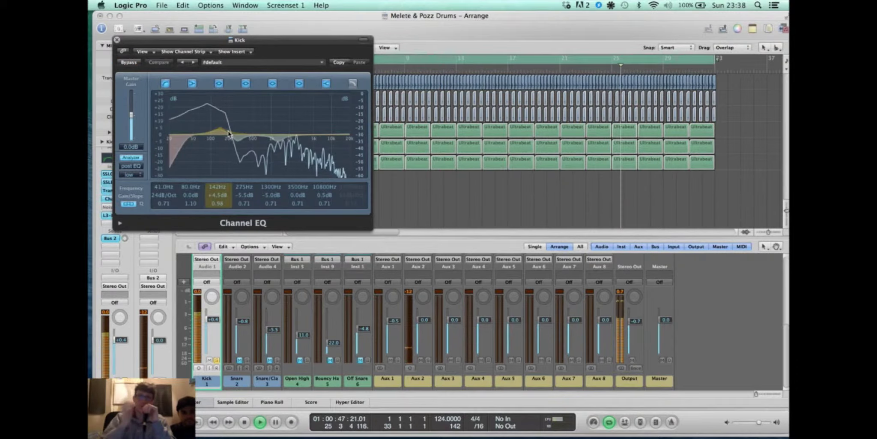
pyautogui.click(128, 63)
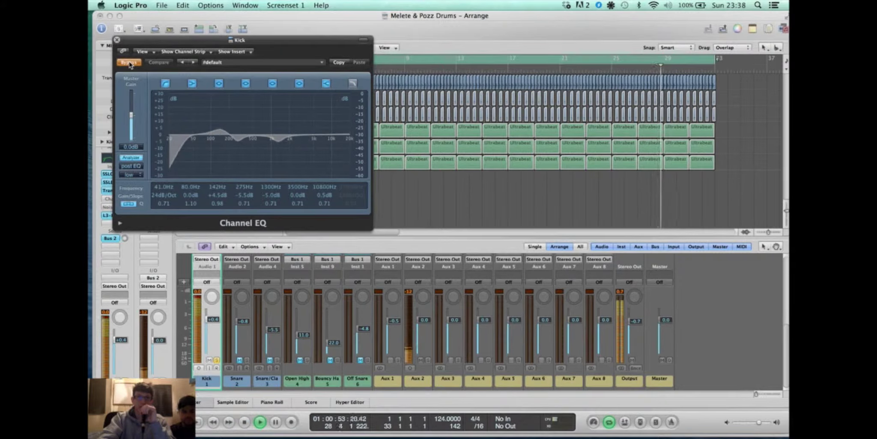
pyautogui.click(129, 63)
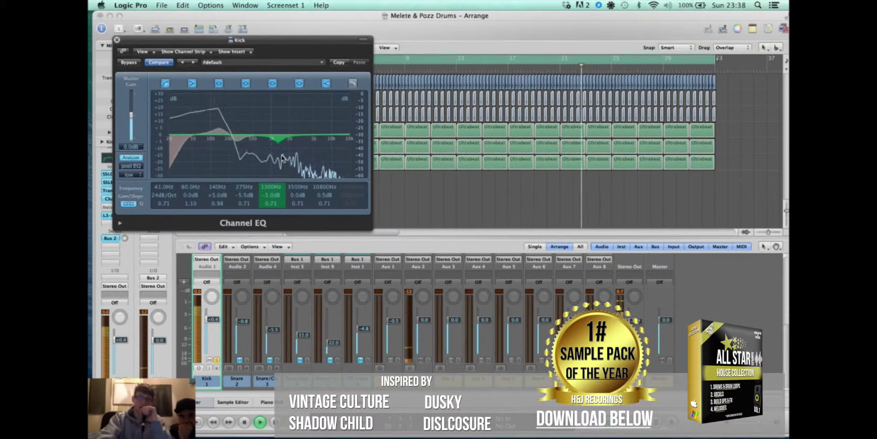
pyautogui.moveTo(281, 149); pyautogui.dragTo(282, 151)
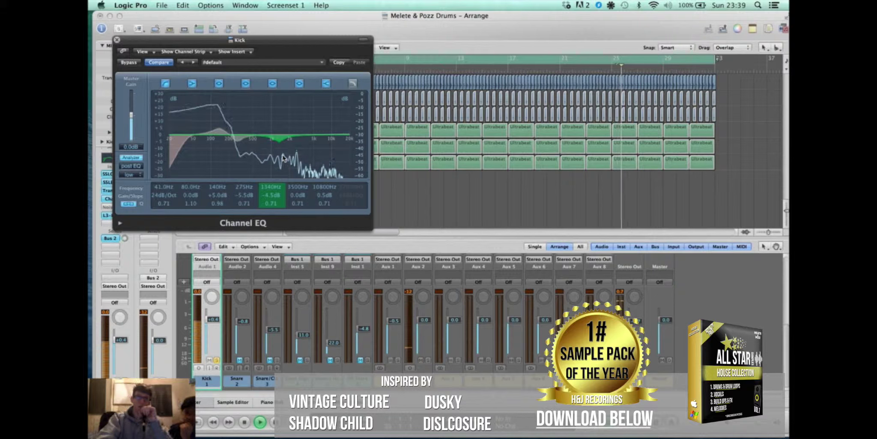
pyautogui.click(116, 41)
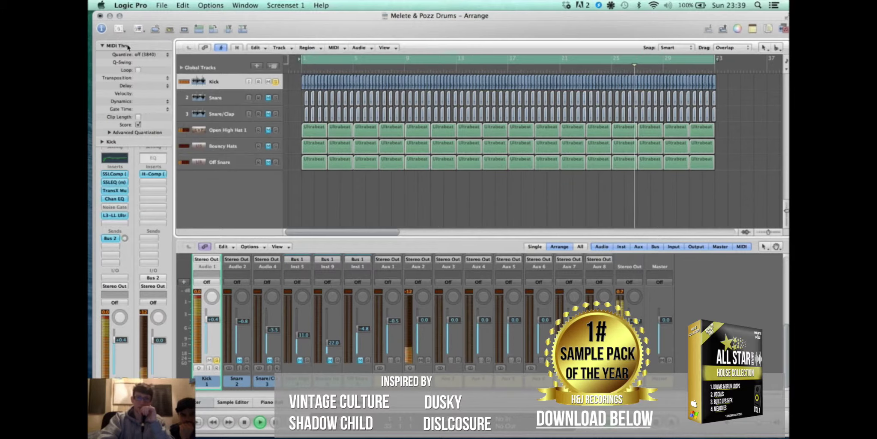
# Un-bypass the Kick's Noise Gate and lengthen its release to 253.1 ms
pyautogui.click(123, 209)
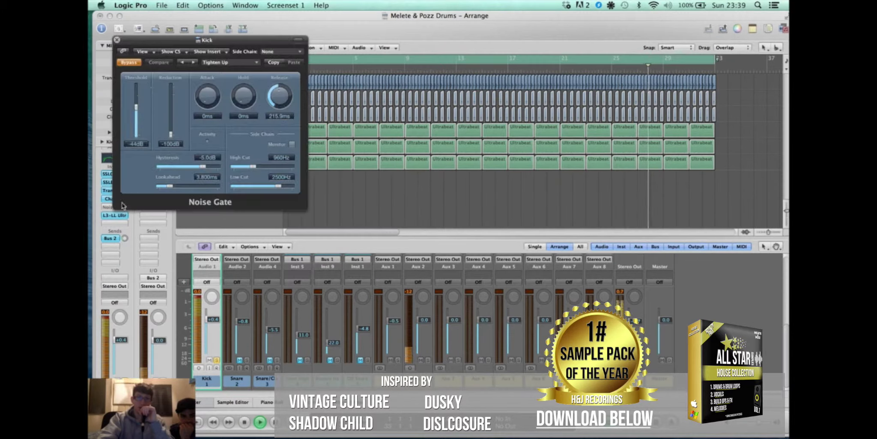
pyautogui.click(129, 62)
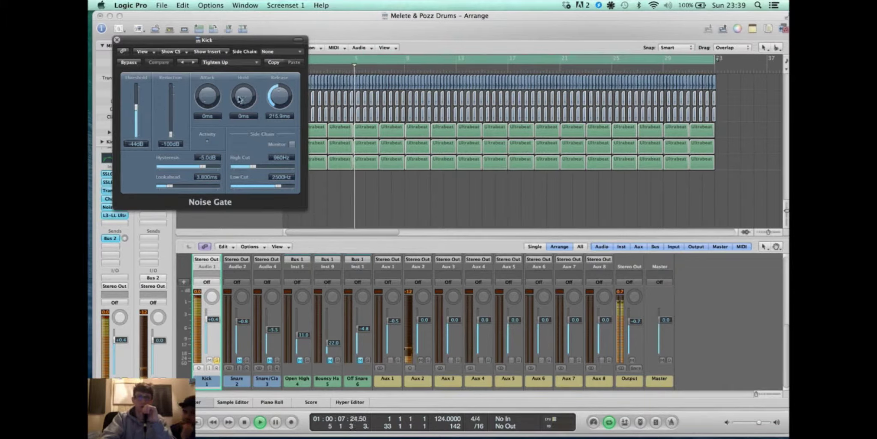
pyautogui.moveTo(274, 100)
pyautogui.mouseDown()
pyautogui.moveTo(272, 61)
pyautogui.moveTo(277, 98)
pyautogui.mouseUp()
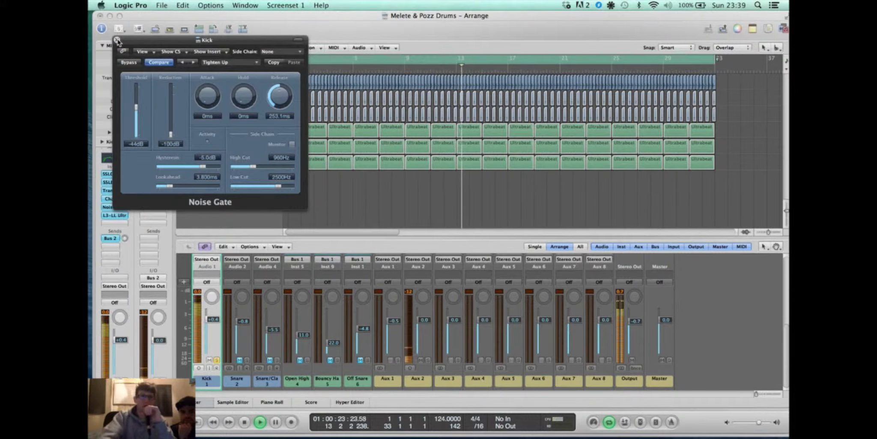
pyautogui.click(117, 41)
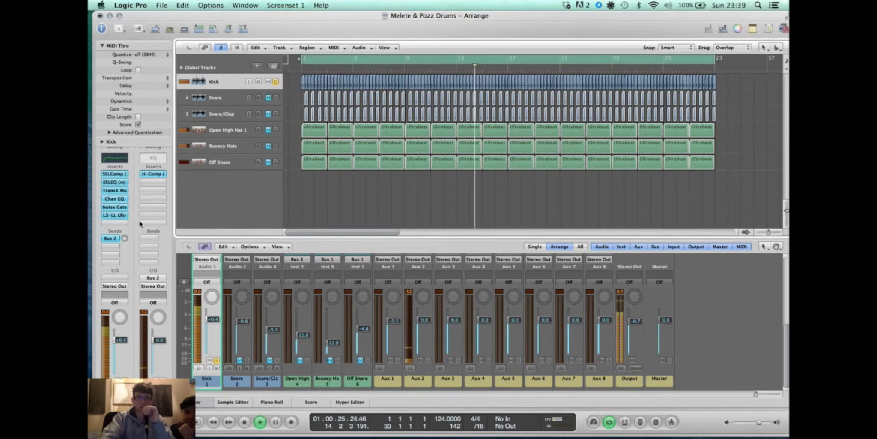
pyautogui.click(115, 215)
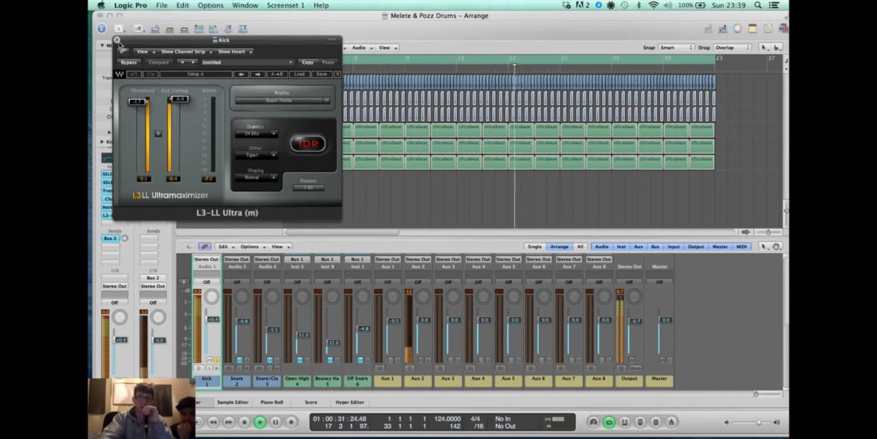
pyautogui.click(127, 62)
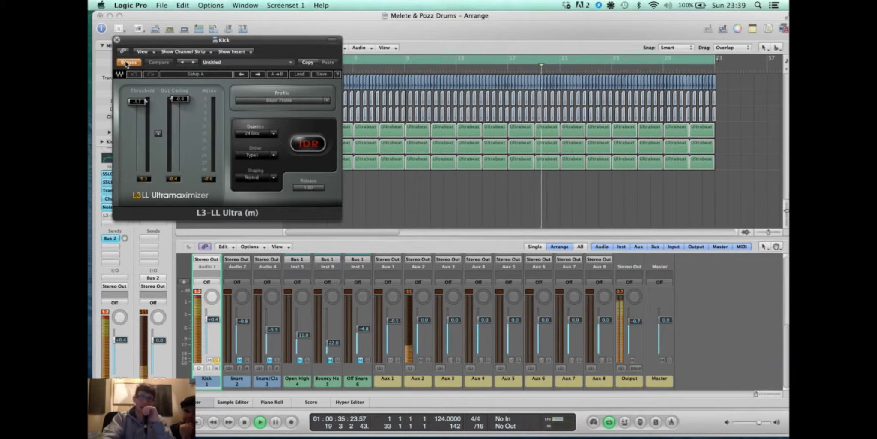
pyautogui.click(127, 62)
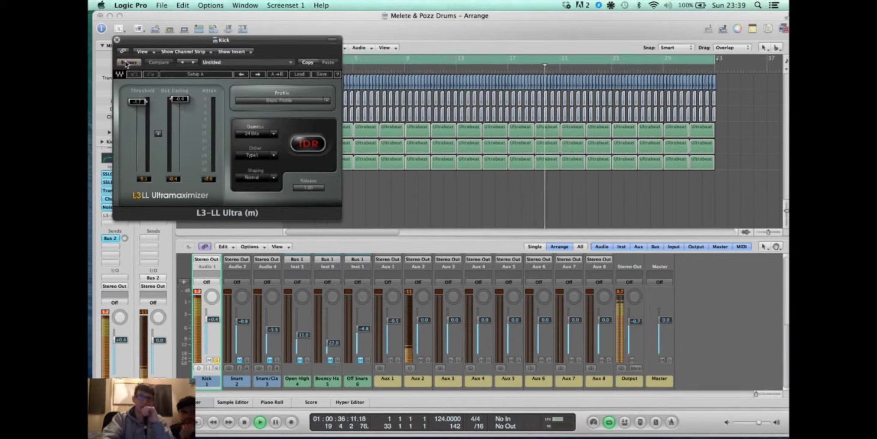
pyautogui.click(117, 40)
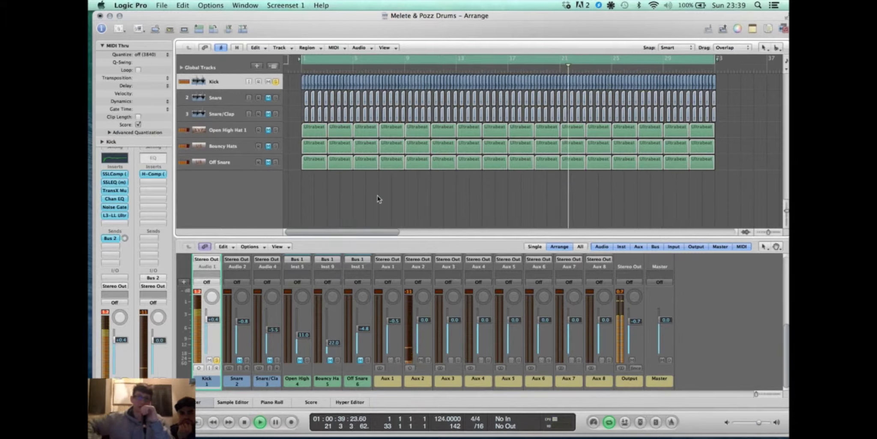
# Raise the Kick's Bus 2 send to -11.0 dB and show Aux 2's H-Comp with the Drums Punch preset
pyautogui.click(105, 312)
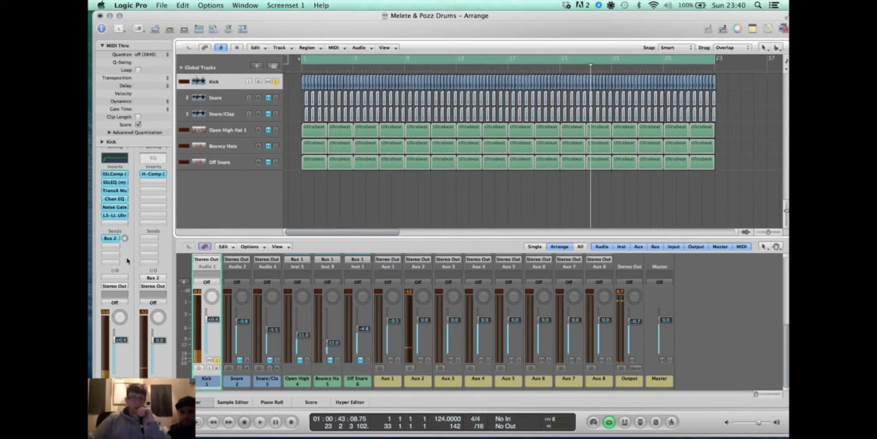
pyautogui.doubleClick(109, 238)
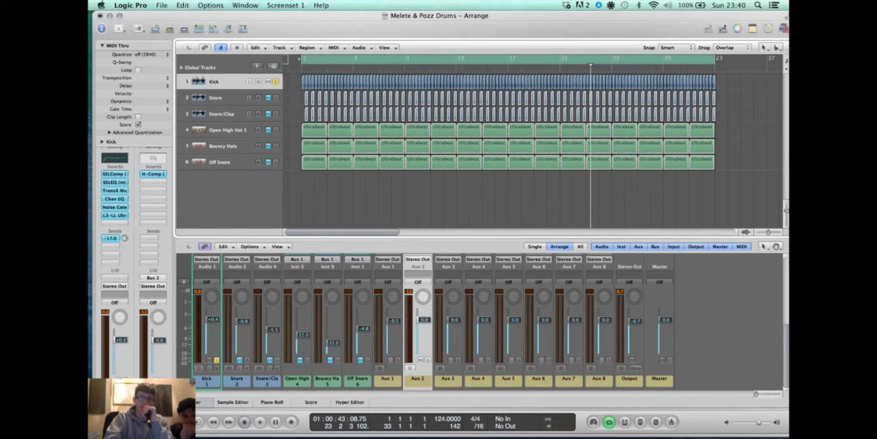
pyautogui.press('Return')
pyautogui.press('space')
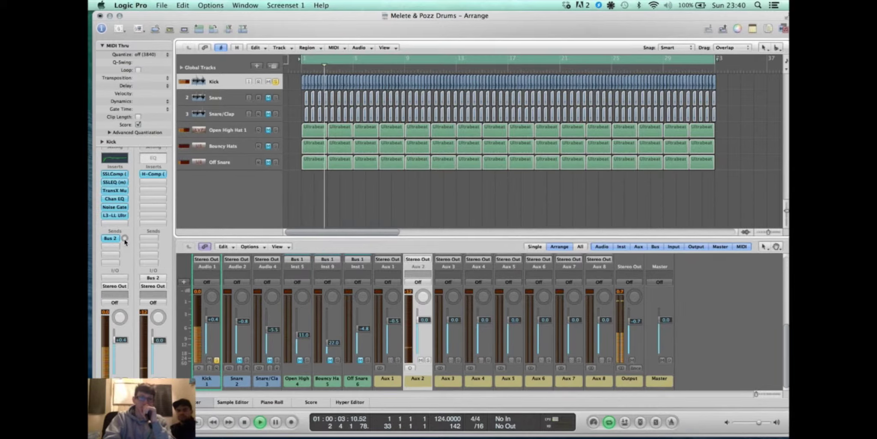
pyautogui.moveTo(124, 238)
pyautogui.mouseDown()
pyautogui.moveTo(124, 249)
pyautogui.moveTo(125, 235)
pyautogui.mouseUp()
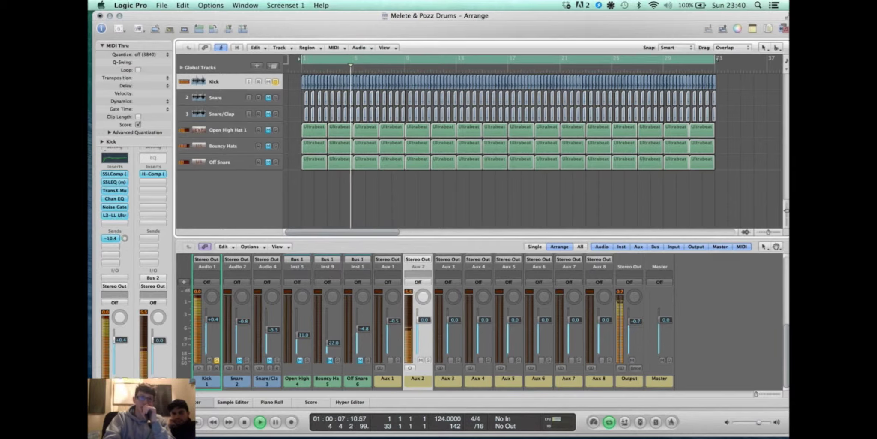
pyautogui.click(146, 173)
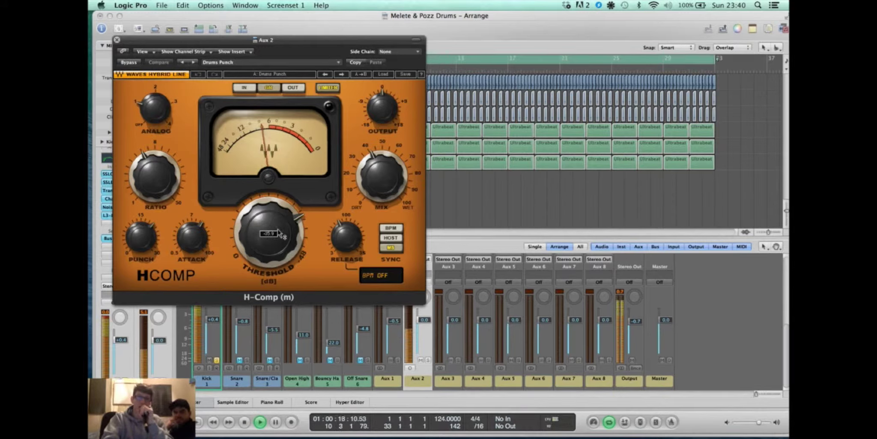
# A/B the Aux 2 H-Comp with Bypass, leaving it active with its window closed
pyautogui.click(129, 64)
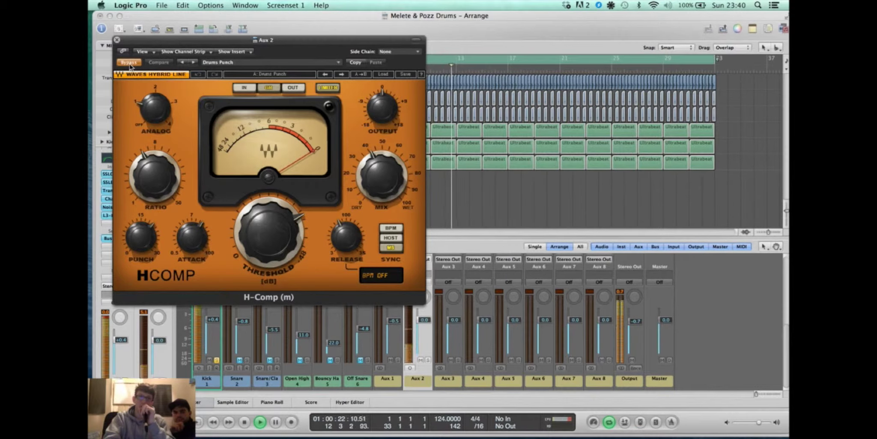
pyautogui.click(129, 62)
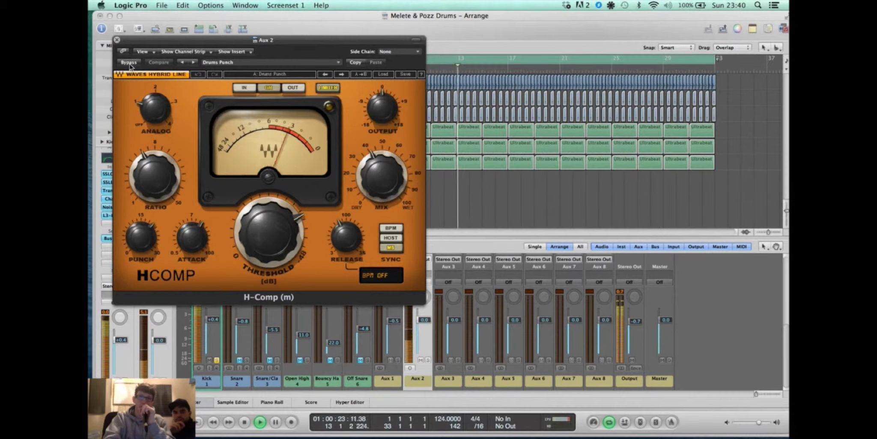
pyautogui.click(117, 40)
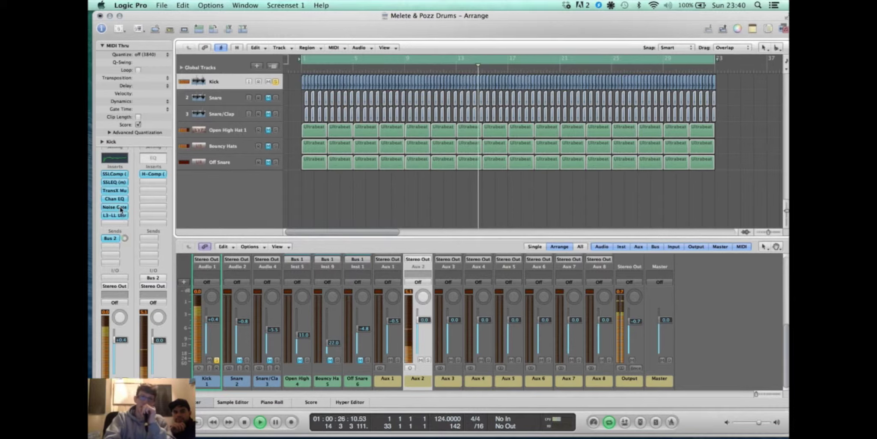
pyautogui.click(150, 173)
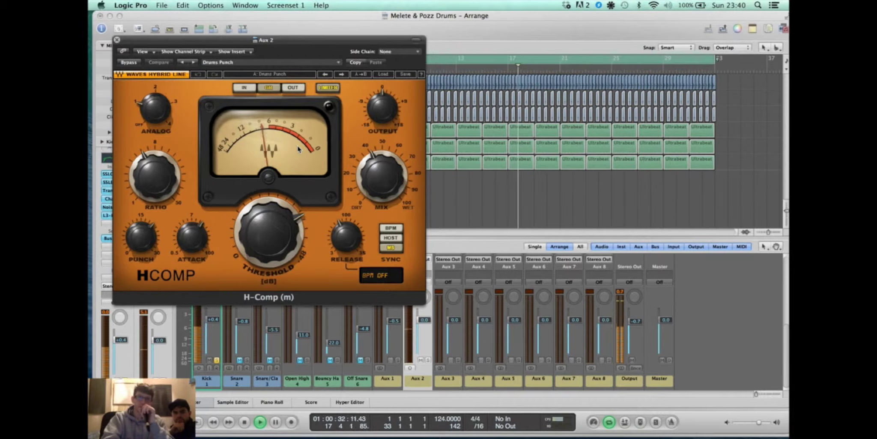
pyautogui.click(116, 40)
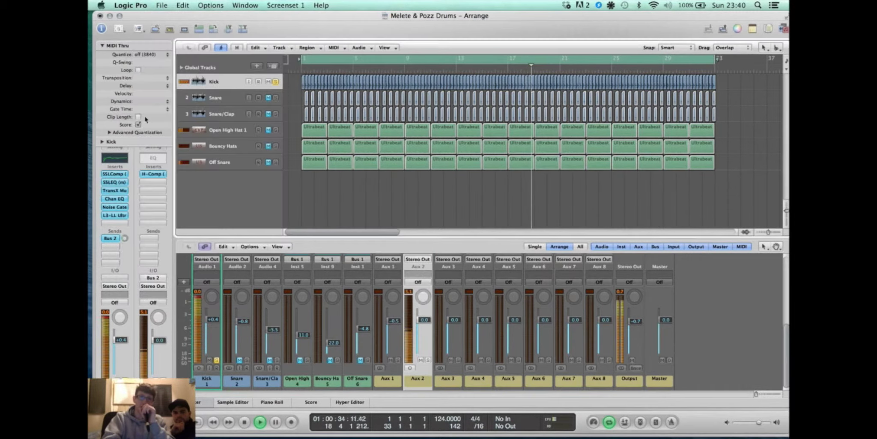
# Add a Kick send to Bus 17, creating a new aux channel
pyautogui.click(110, 249)
pyautogui.moveTo(116, 256)
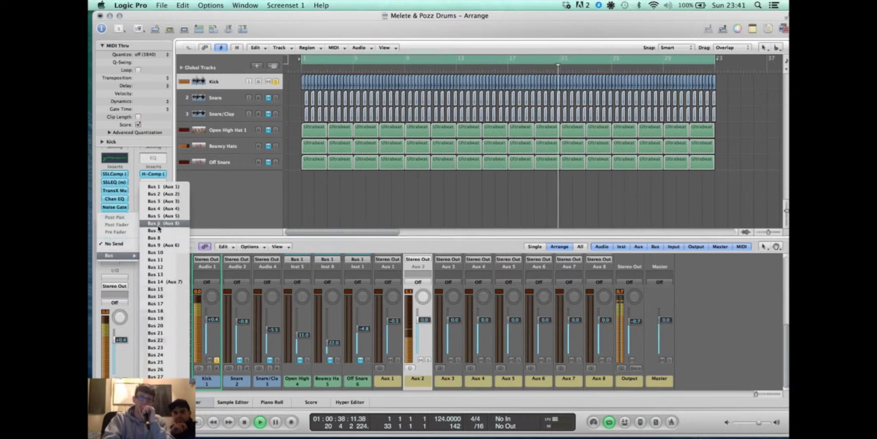
pyautogui.click(155, 303)
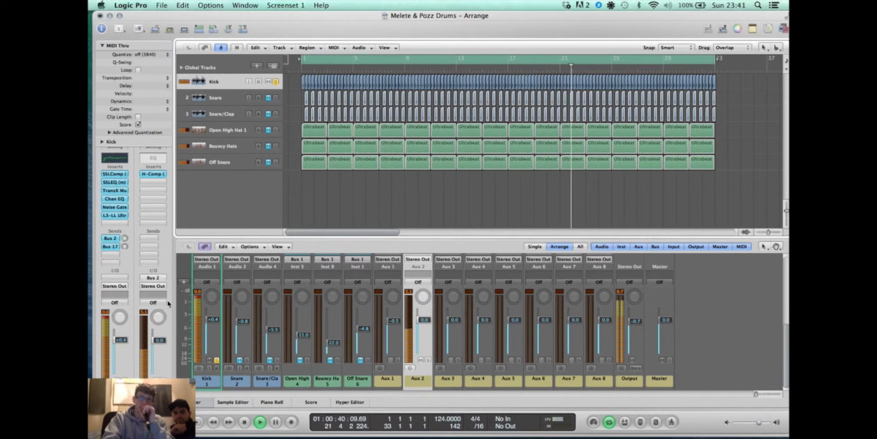
# Insert a mono Silver Compressor on the new aux (3.0:1 ratio, 5 ms attack, 65 ms release)
pyautogui.click(153, 172)
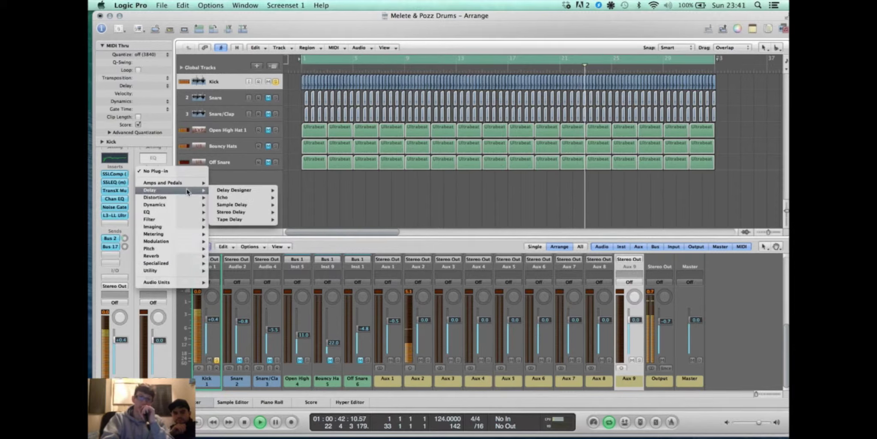
pyautogui.moveTo(191, 205)
pyautogui.moveTo(288, 267)
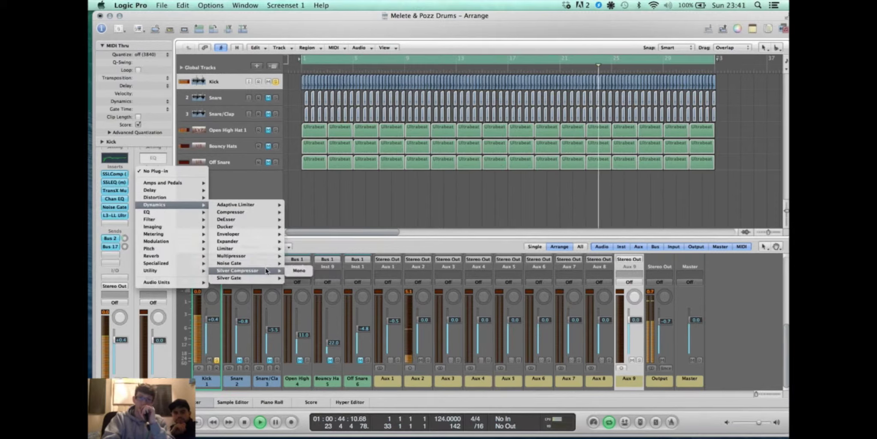
pyautogui.click(299, 270)
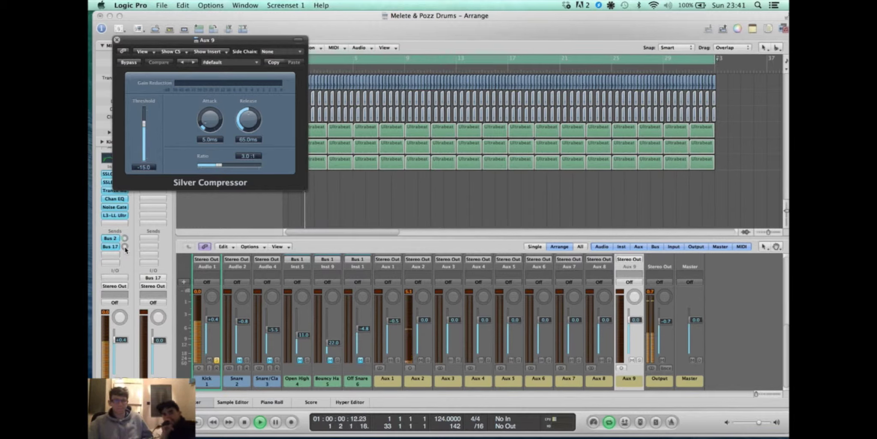
# Stop playback and move the Silver Compressor window off the track list, reopening its settings
pyautogui.press('space')
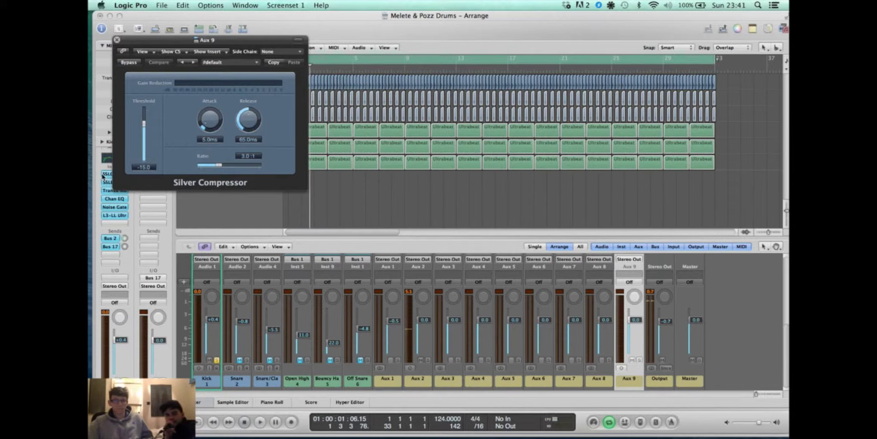
pyautogui.moveTo(204, 41); pyautogui.dragTo(371, 58)
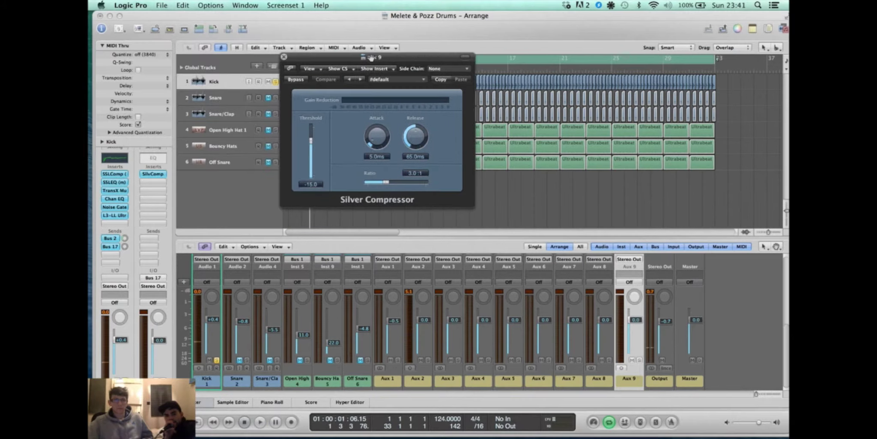
pyautogui.click(147, 174)
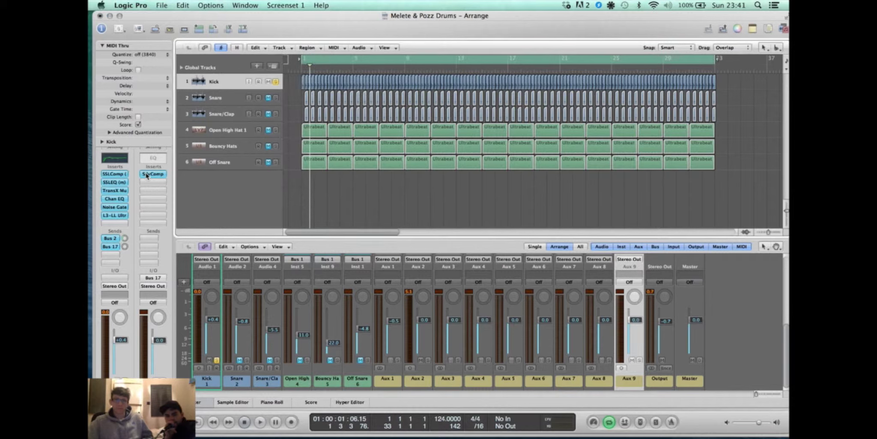
pyautogui.click(147, 174)
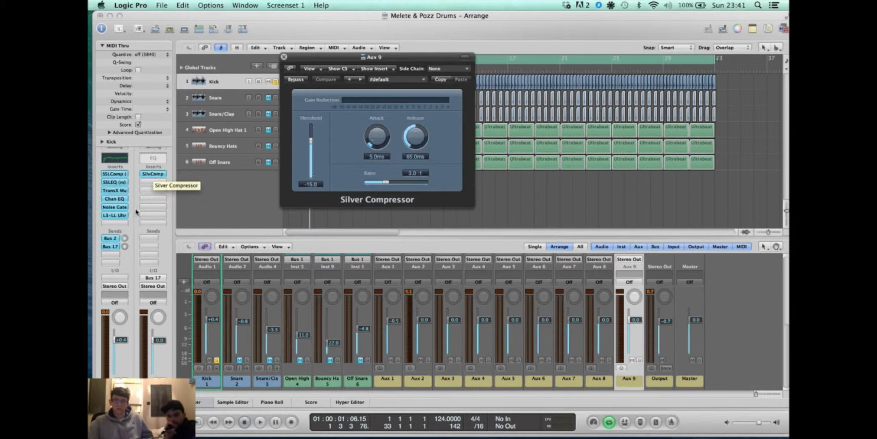
# While the kick plays, set the Kick's Bus 17 send to -14.0
pyautogui.press('space')
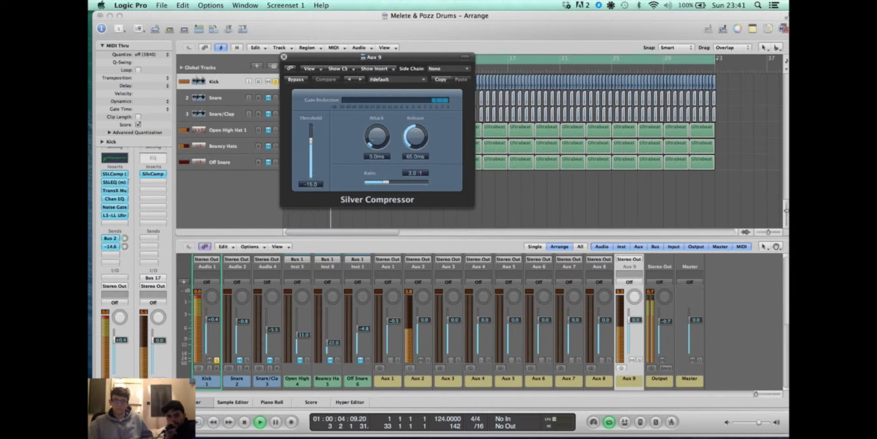
pyautogui.click(134, 178)
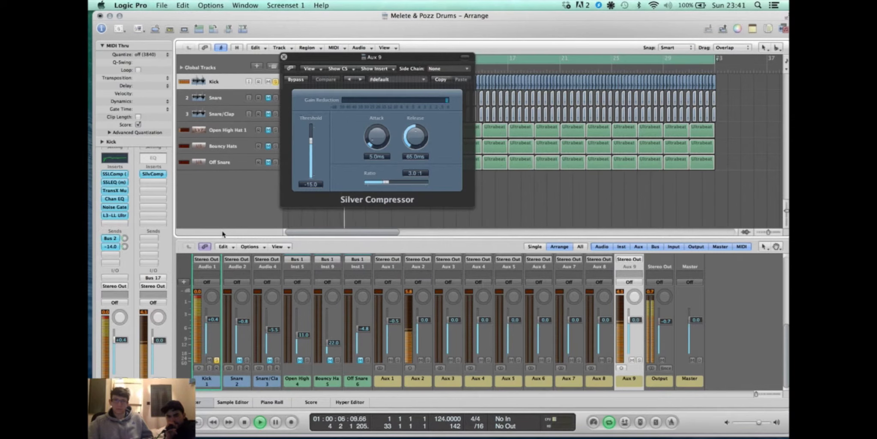
pyautogui.click(125, 247)
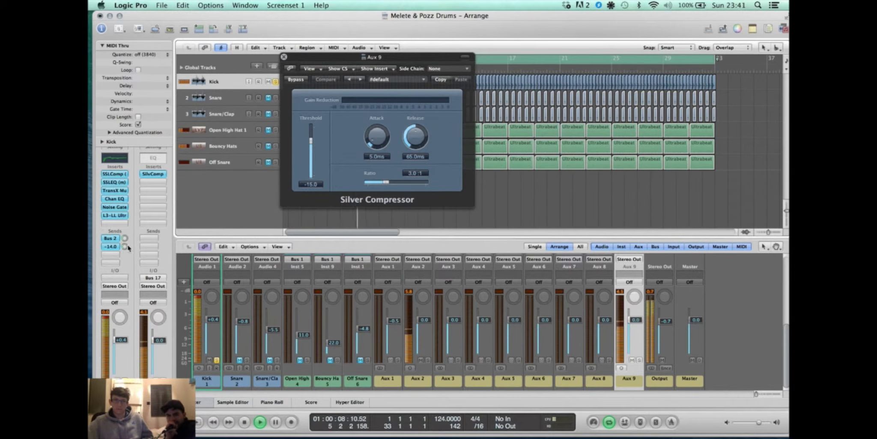
pyautogui.press('space')
# Close the compressor, unmute Snare through Off Snare, and unsolo the Kick during playback
pyautogui.click(283, 57)
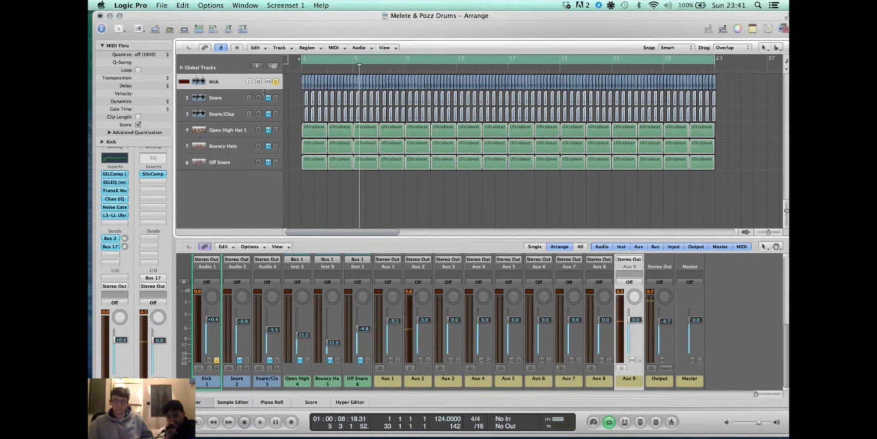
pyautogui.moveTo(268, 98); pyautogui.dragTo(269, 169)
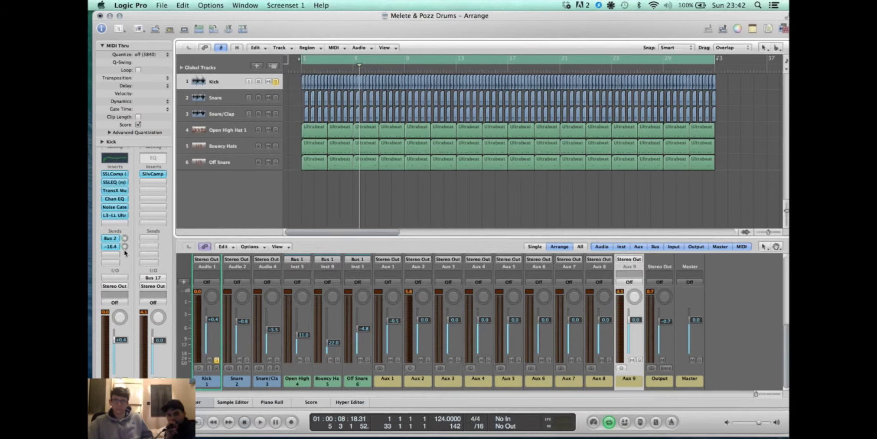
pyautogui.press('space')
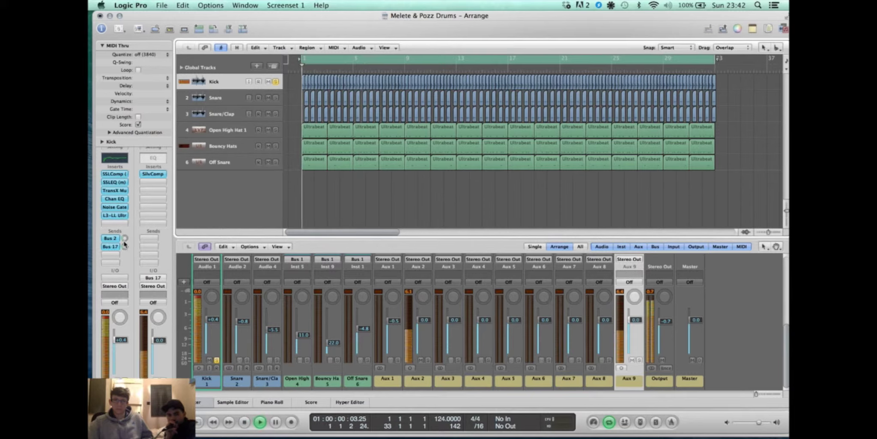
pyautogui.click(277, 82)
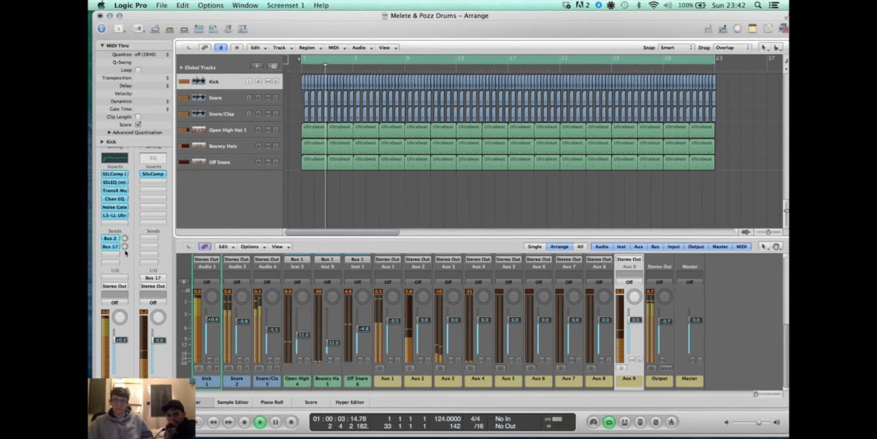
# Lower the Kick's Bus 17 send to about -24.0 against the full kit
pyautogui.moveTo(125, 247); pyautogui.dragTo(125, 254)
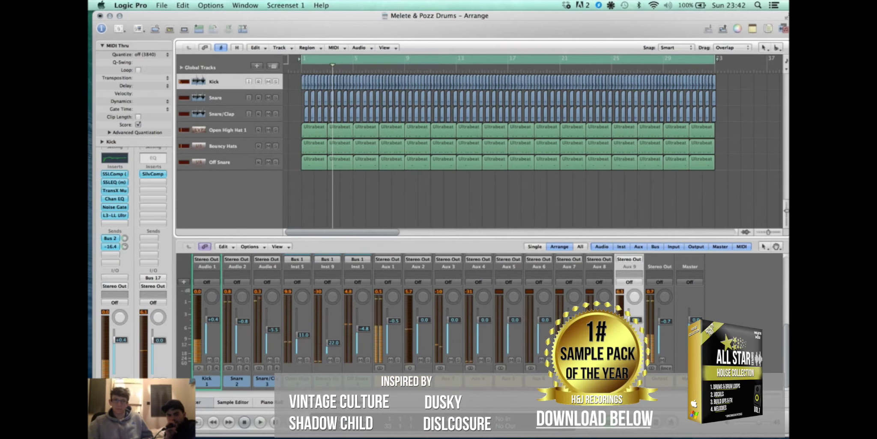
pyautogui.press('space')
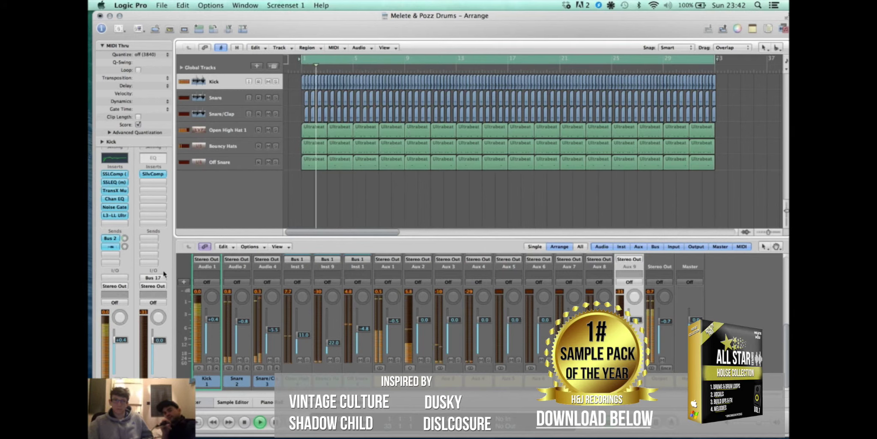
pyautogui.click(125, 246)
pyautogui.moveTo(124, 247)
pyautogui.mouseDown()
pyautogui.moveTo(125, 227)
pyautogui.moveTo(125, 247)
pyautogui.mouseUp()
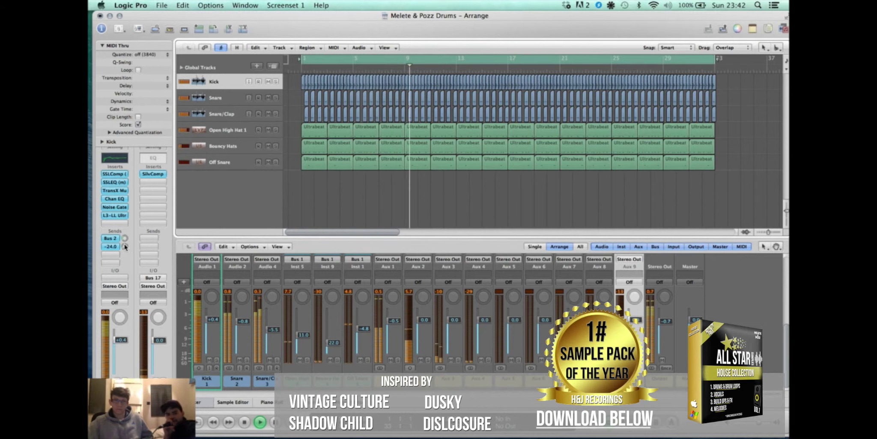
pyautogui.press('space')
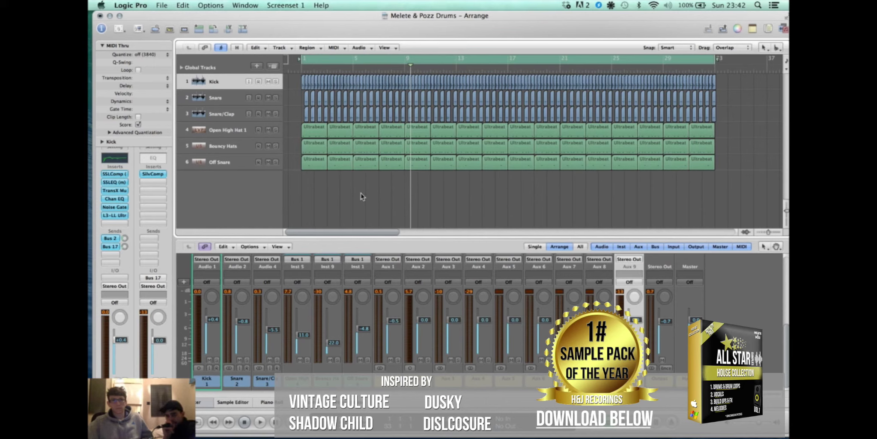
# Inspect the Snare, Snare/Clap, Open High Hat 1, Bouncy Hats and Off Snare channels, then mute Snare and Snare/Clap
pyautogui.click(212, 112)
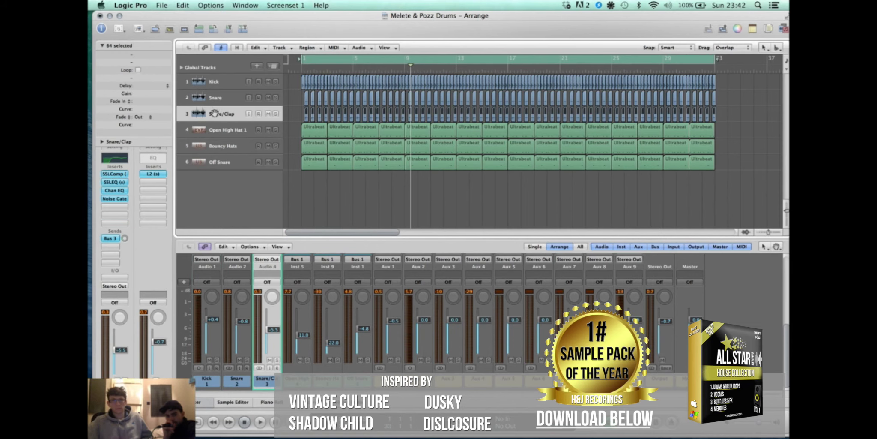
pyautogui.click(216, 98)
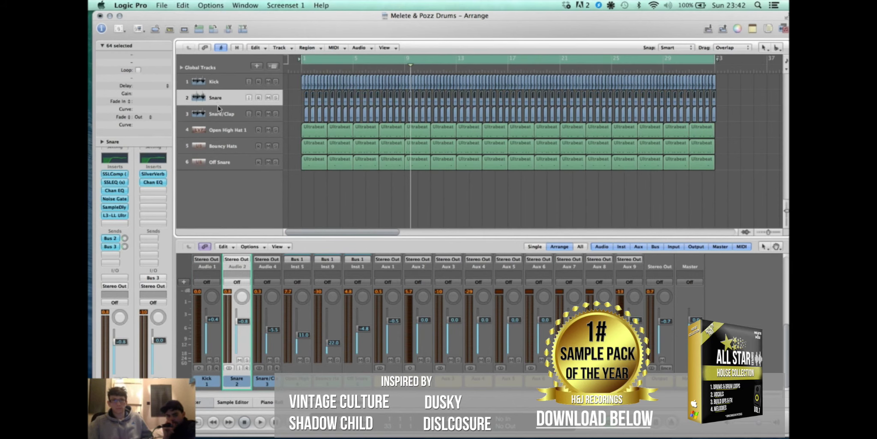
pyautogui.click(221, 112)
pyautogui.click(223, 135)
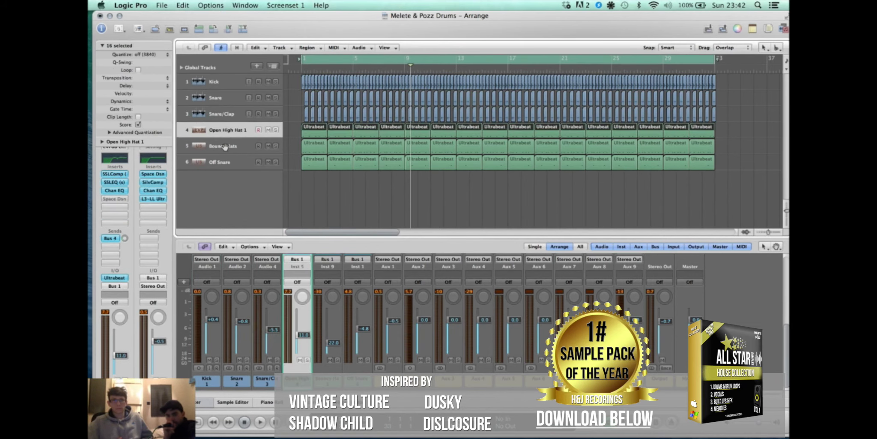
pyautogui.click(228, 146)
pyautogui.click(238, 167)
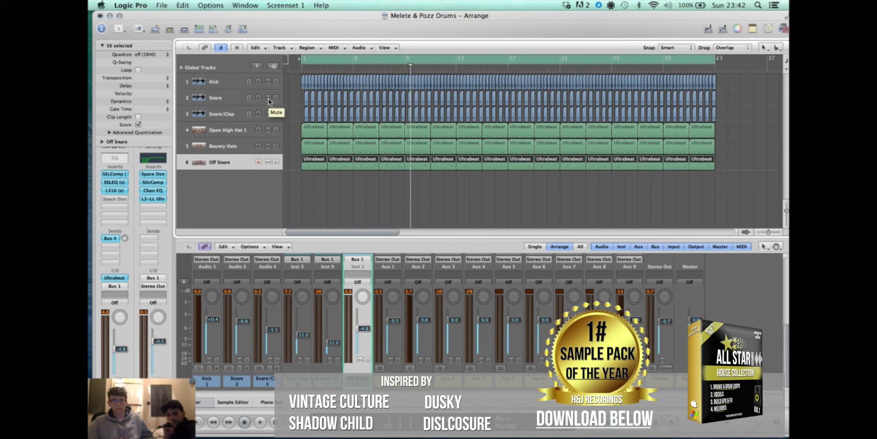
pyautogui.moveTo(268, 99); pyautogui.dragTo(270, 113)
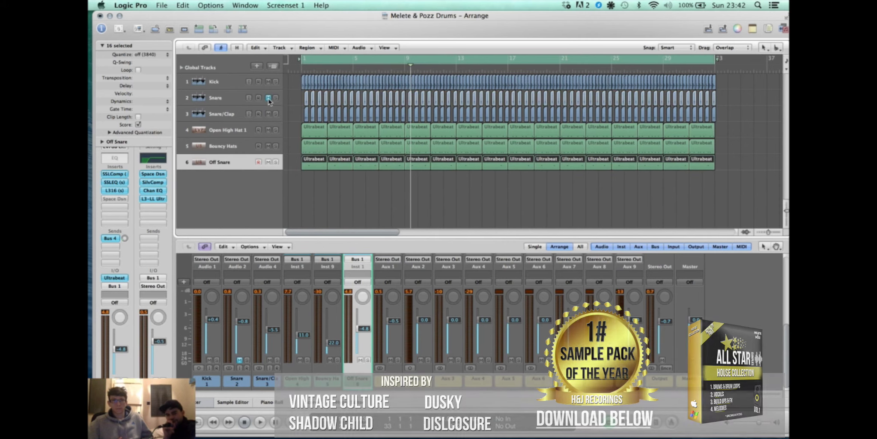